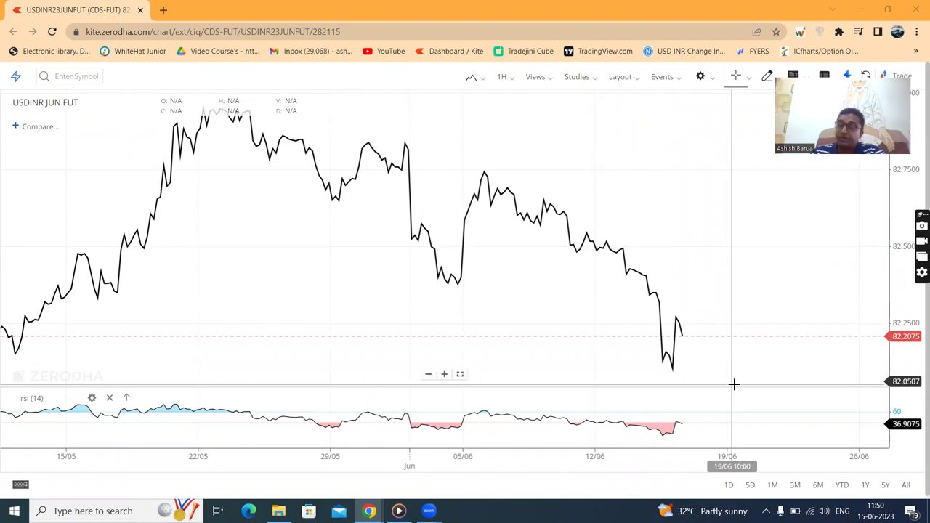
Examine the hourly USDINR JUN FUT price history from late April to mid June.
{"action": "left_click_drag", "start_coordinate": [617, 205], "coordinate": [691, 198]}
{"action": "left_click_drag", "start_coordinate": [414, 247], "coordinate": [513, 292]}
{"action": "scroll", "coordinate": [510, 286], "scroll_direction": "down", "scroll_amount": 4}
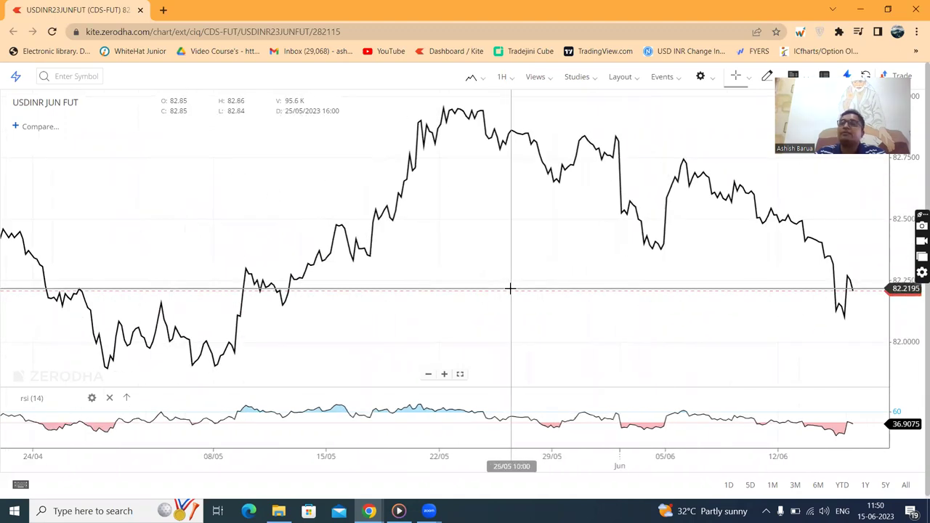
{"action": "scroll", "coordinate": [416, 204], "scroll_direction": "up", "scroll_amount": 4}
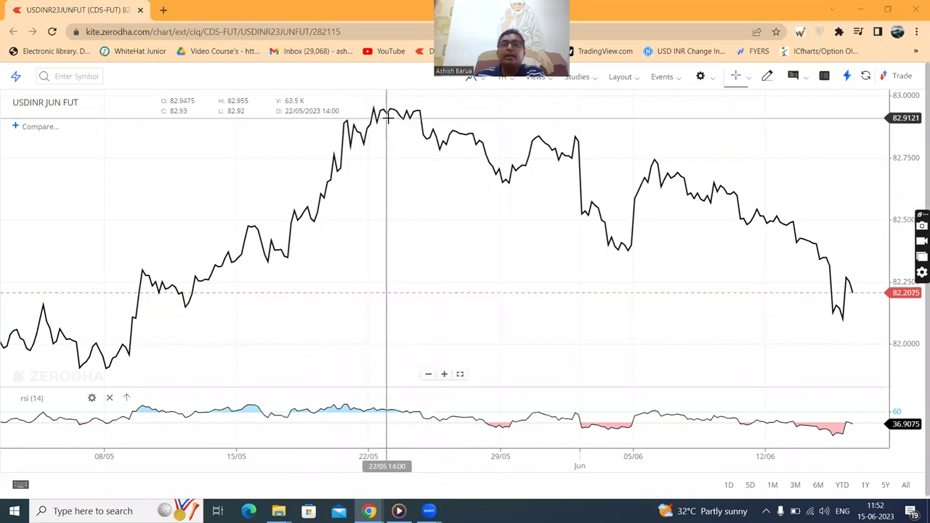
Switch to Media Player and play the "USDINR post market analysis 22 May" video from 1:36.
{"action": "left_click", "coordinate": [398, 511]}
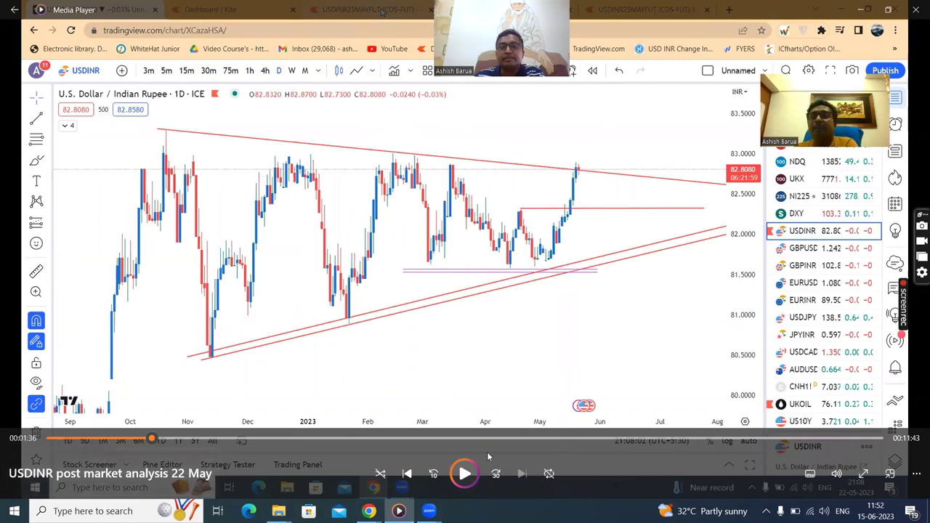
{"action": "left_click", "coordinate": [464, 473]}
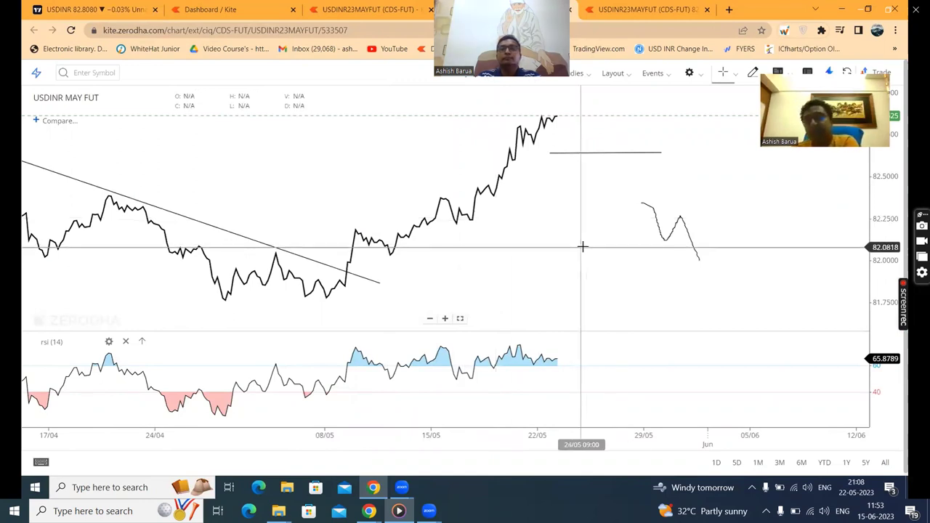
{"action": "left_click_drag", "start_coordinate": [649, 211], "coordinate": [567, 136]}
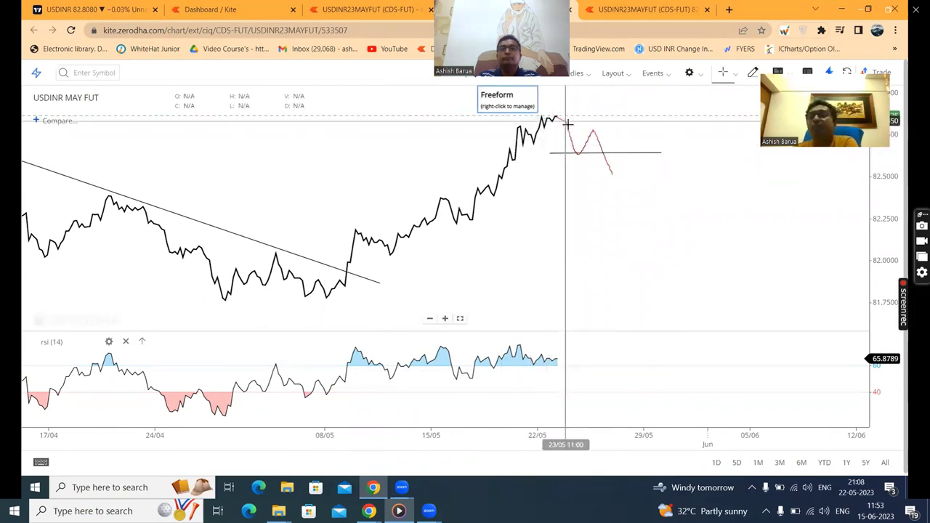
{"action": "left_click_drag", "start_coordinate": [575, 153], "coordinate": [575, 155]}
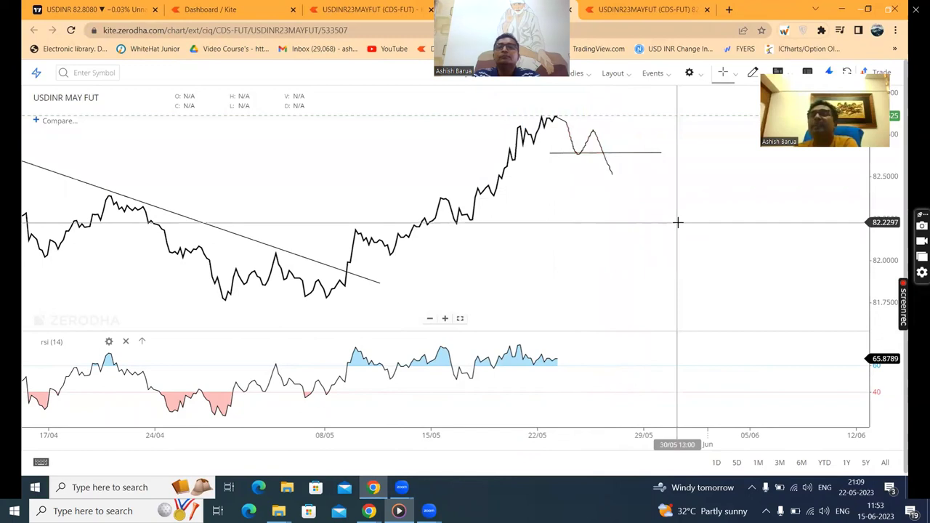
{"action": "scroll", "coordinate": [677, 219], "scroll_direction": "down", "scroll_amount": 4}
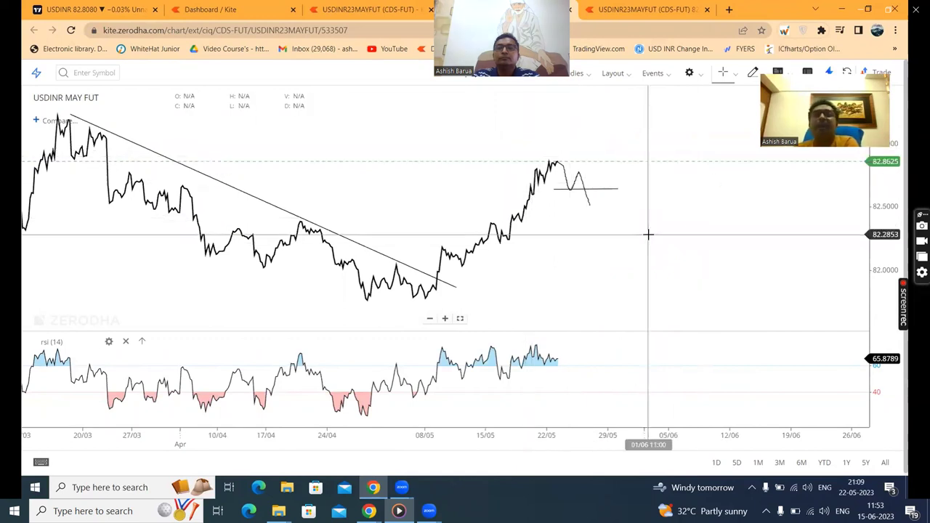
{"action": "scroll", "coordinate": [649, 234], "scroll_direction": "up", "scroll_amount": 2}
{"action": "scroll", "coordinate": [648, 234], "scroll_direction": "down", "scroll_amount": 3}
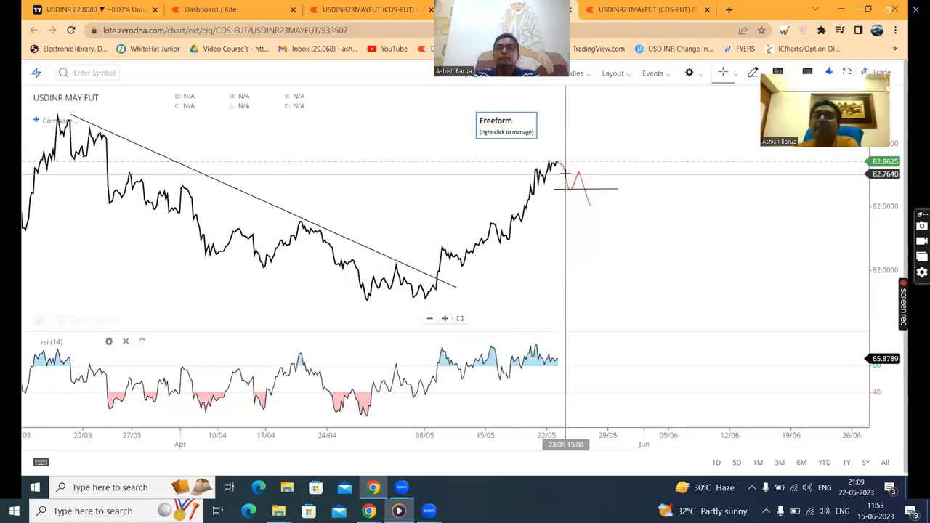
{"action": "left_click_drag", "start_coordinate": [565, 176], "coordinate": [650, 229]}
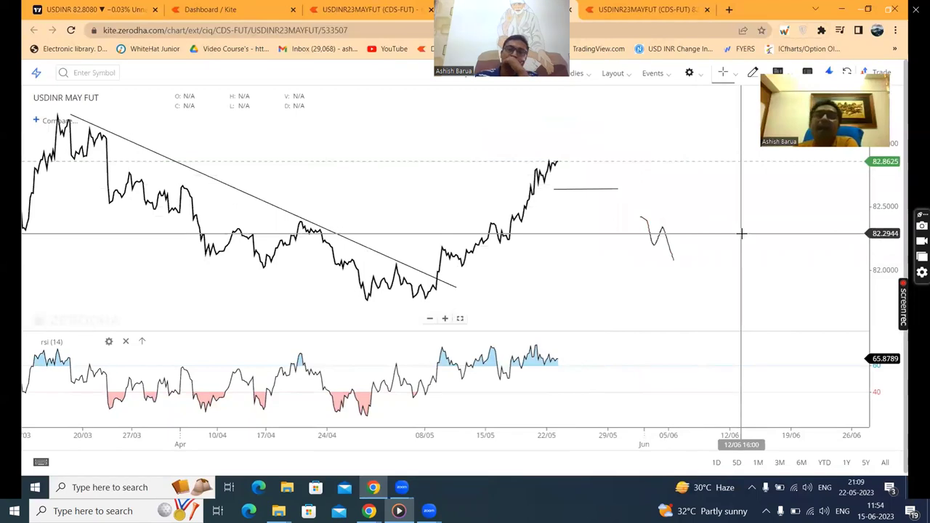
{"action": "scroll", "coordinate": [431, 180], "scroll_direction": "down", "scroll_amount": 3}
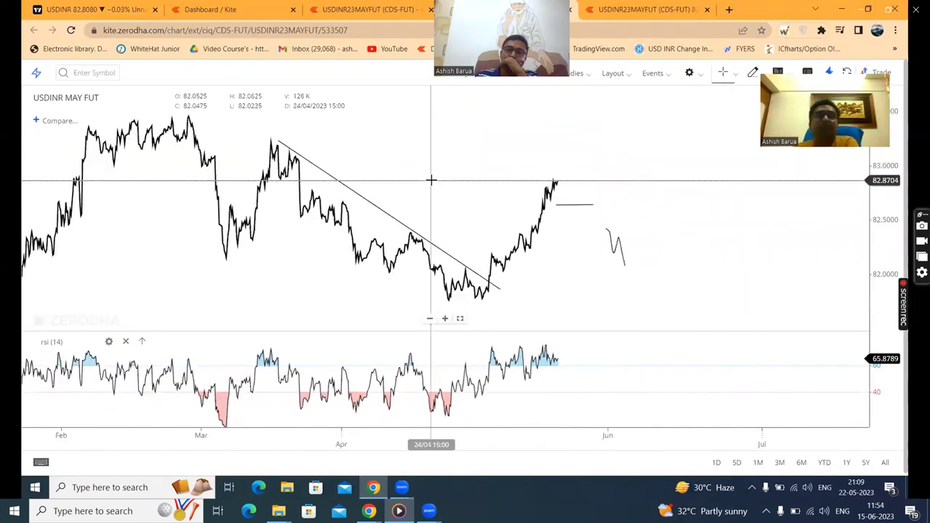
Play the "USDINR post market analysis 23rd May" video from 1:59, pausing it at about 2:18 and 3:09.
{"action": "mouse_move", "coordinate": [552, 469]}
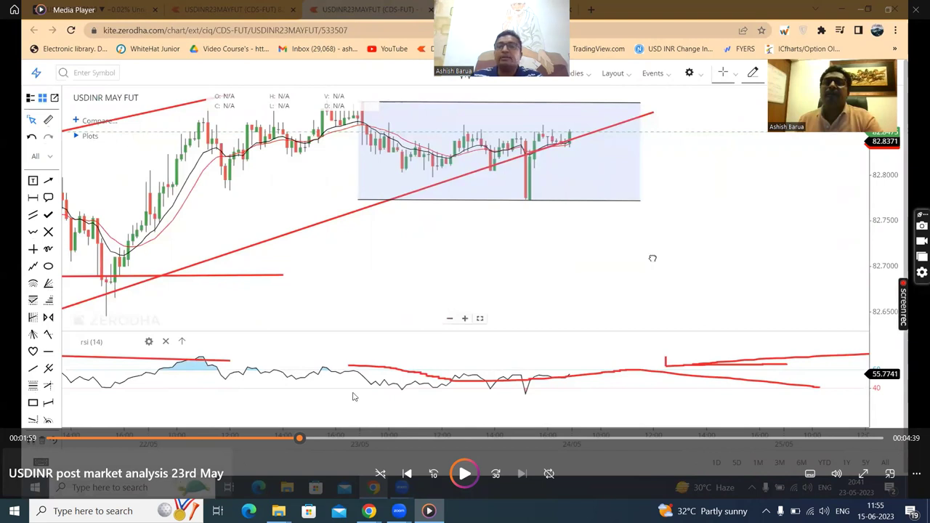
{"action": "key", "text": "space"}
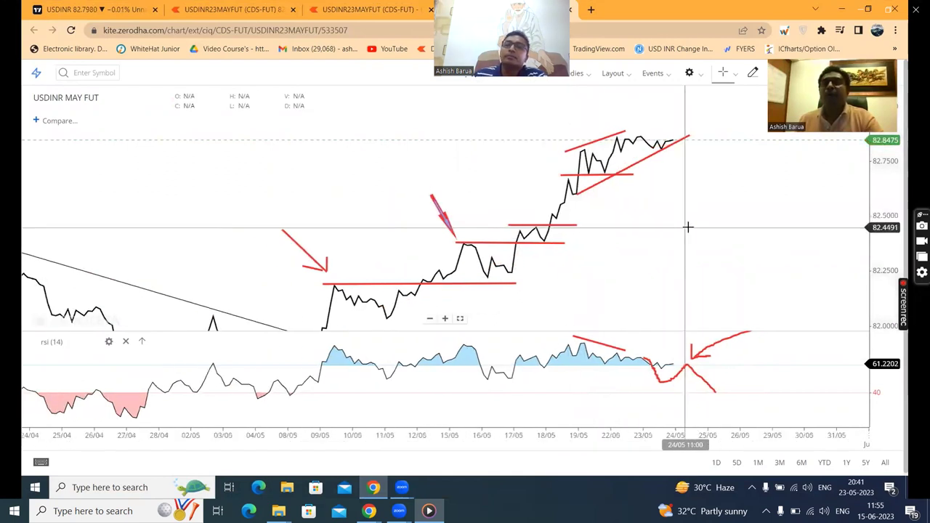
{"action": "mouse_move", "coordinate": [466, 474]}
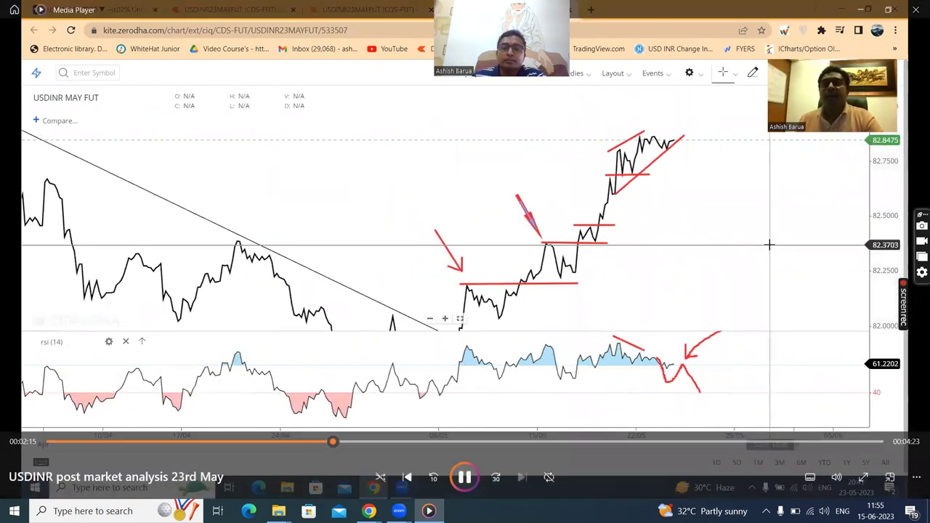
{"action": "left_click", "coordinate": [465, 474]}
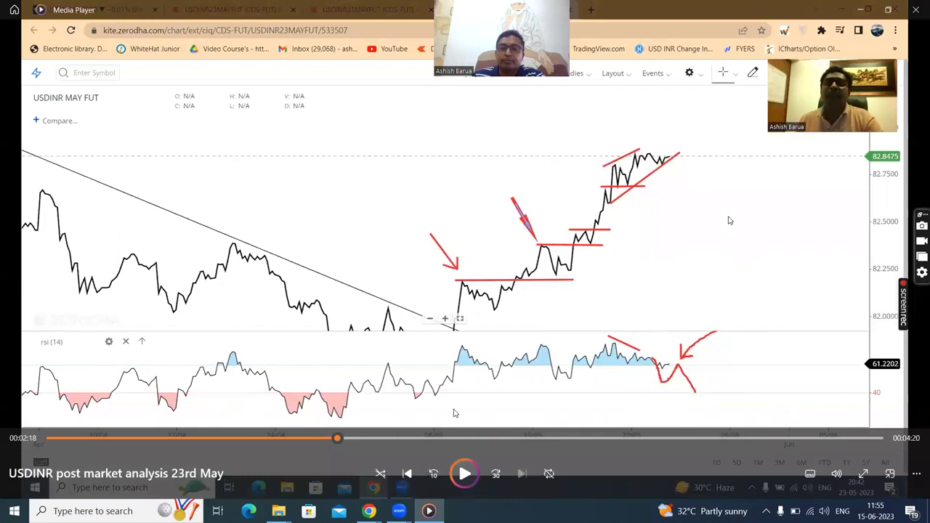
{"action": "key", "text": "space"}
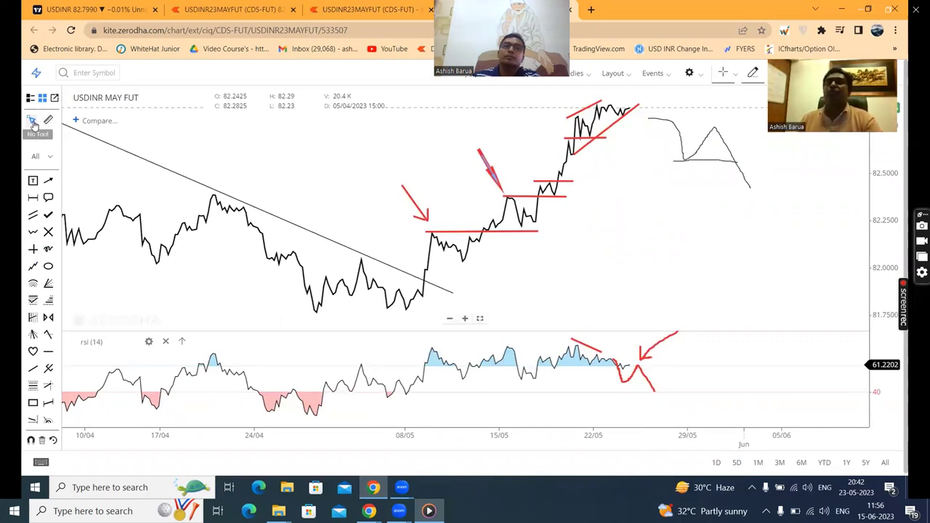
{"action": "mouse_move", "coordinate": [471, 402]}
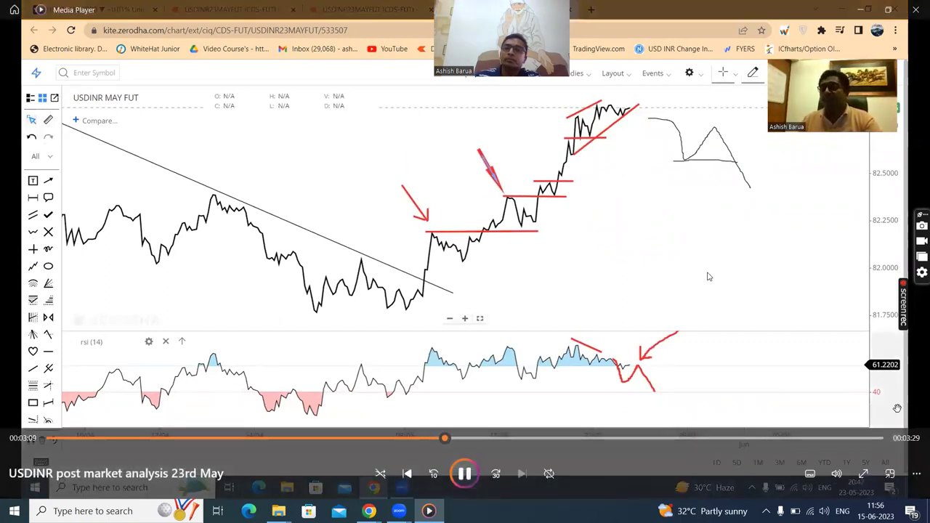
{"action": "left_click", "coordinate": [470, 480]}
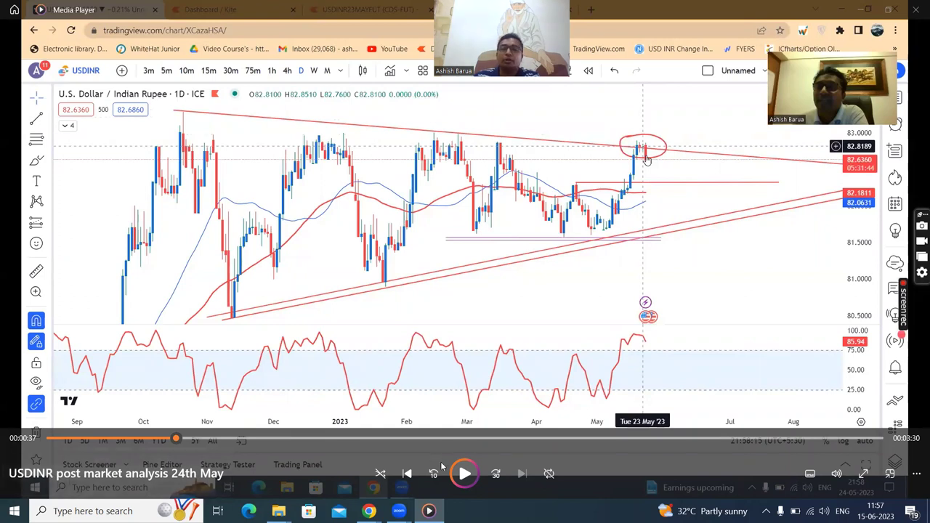
Play the 24th May analysis video from 0:37 and the 25th May one up to a pause at 3:30.
{"action": "left_click", "coordinate": [464, 474]}
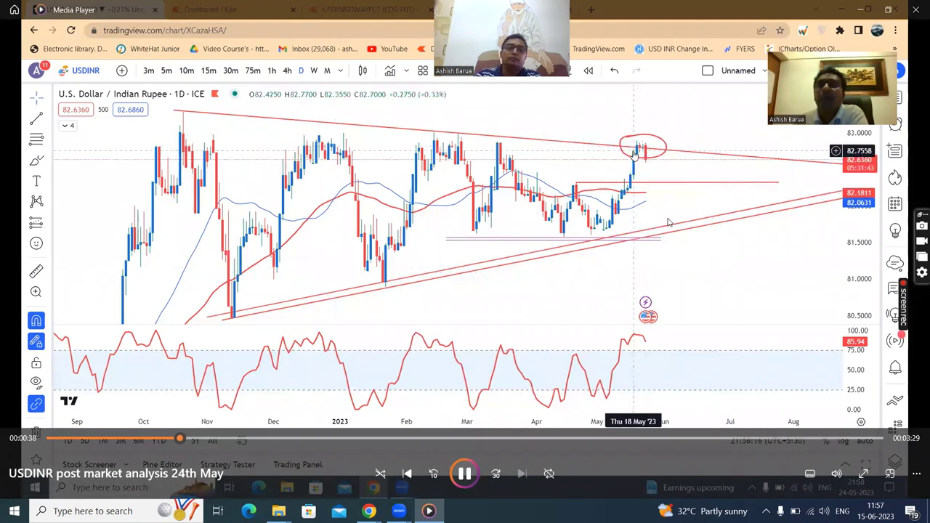
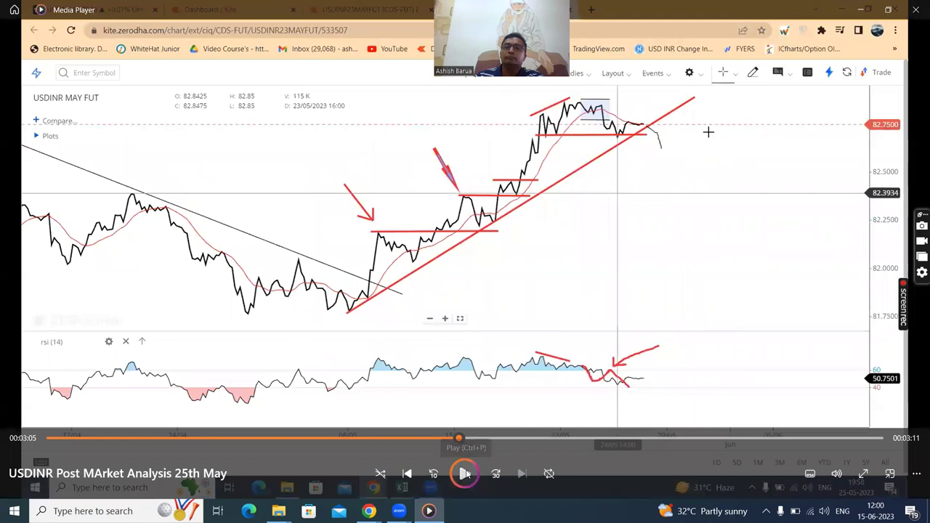
{"action": "mouse_move", "coordinate": [487, 349]}
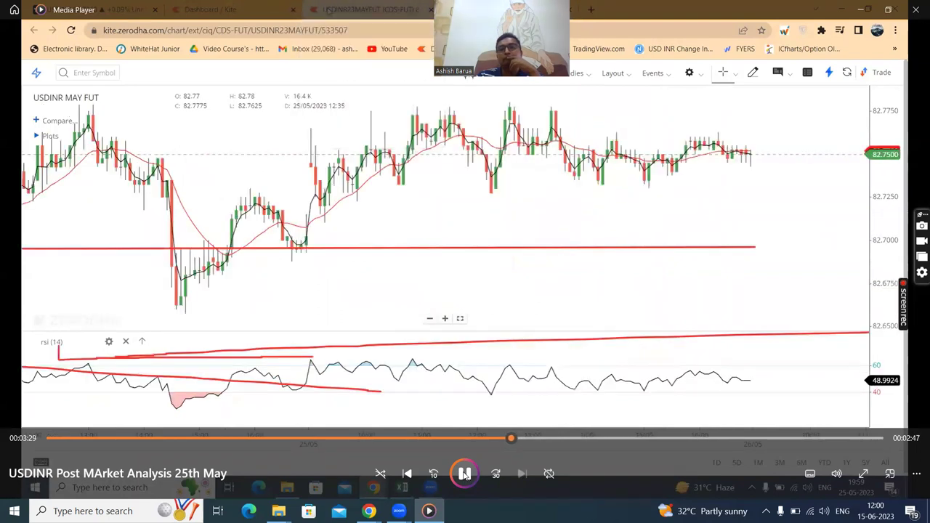
{"action": "left_click", "coordinate": [465, 474]}
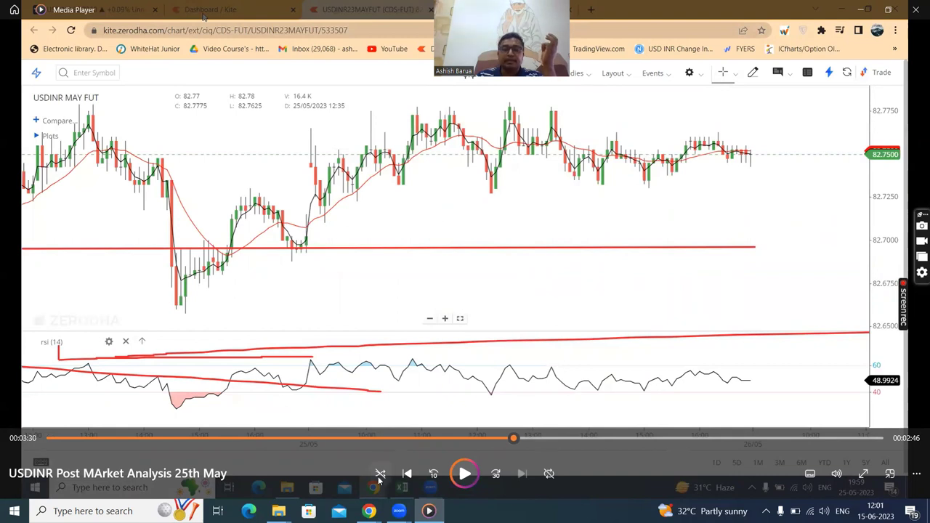
Switch back to the USDINR JUN FUT chart in Chrome and examine the 14 to 15 June drop and rebound.
{"action": "mouse_move", "coordinate": [369, 511]}
{"action": "left_click", "coordinate": [431, 465]}
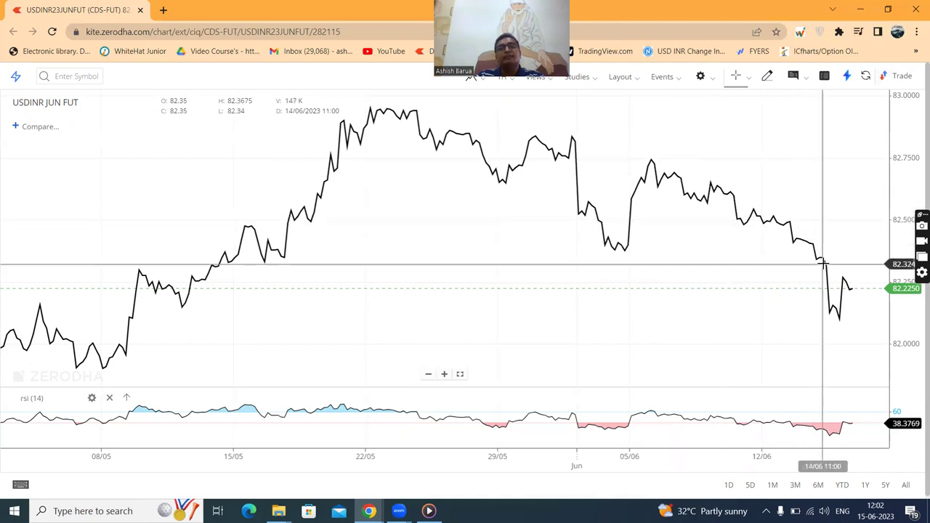
{"action": "scroll", "coordinate": [837, 194], "scroll_direction": "up", "scroll_amount": 2}
{"action": "scroll", "coordinate": [686, 156], "scroll_direction": "up", "scroll_amount": 3}
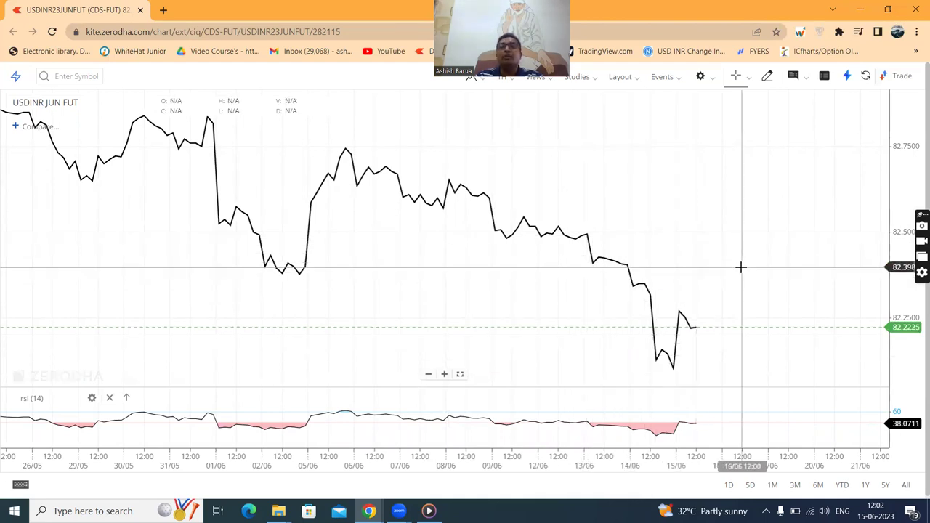
{"action": "scroll", "coordinate": [740, 267], "scroll_direction": "down", "scroll_amount": 2}
{"action": "scroll", "coordinate": [734, 263], "scroll_direction": "up", "scroll_amount": 1}
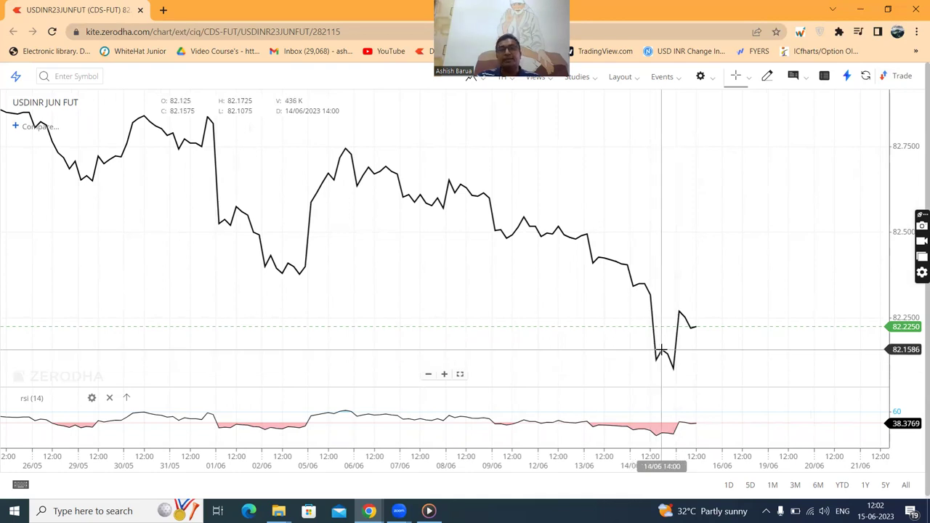
{"action": "scroll", "coordinate": [654, 353], "scroll_direction": "up", "scroll_amount": 3}
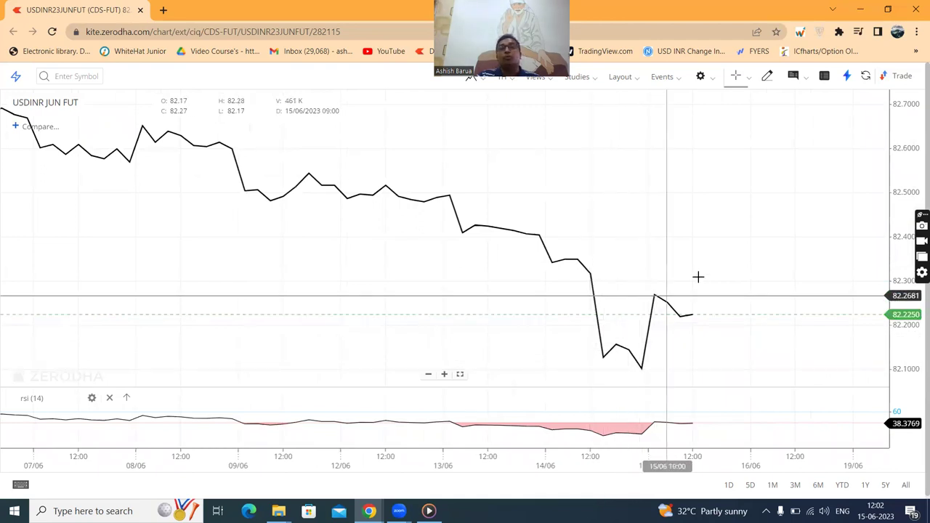
{"action": "scroll", "coordinate": [697, 277], "scroll_direction": "down", "scroll_amount": 4}
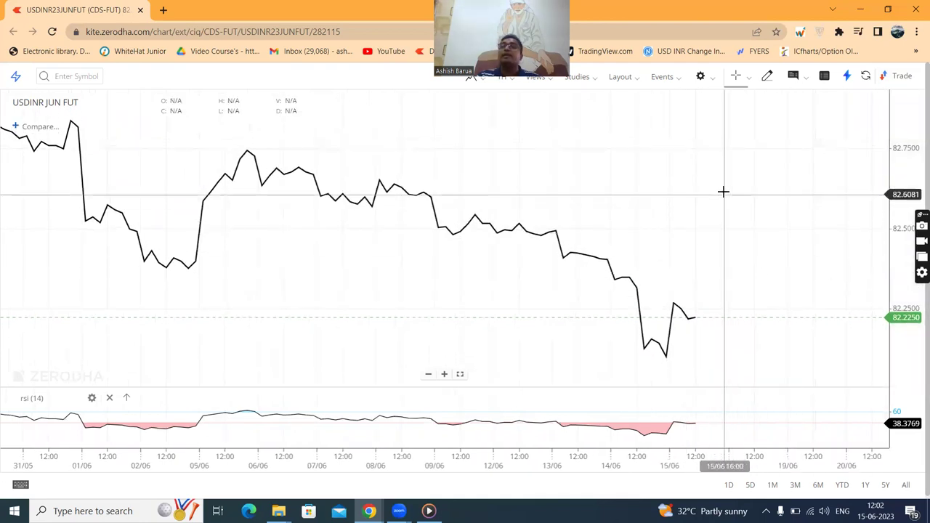
Draw a horizontal segment at about 82.10 from the 14 June low to about 19 June.
{"action": "left_click", "coordinate": [769, 78]}
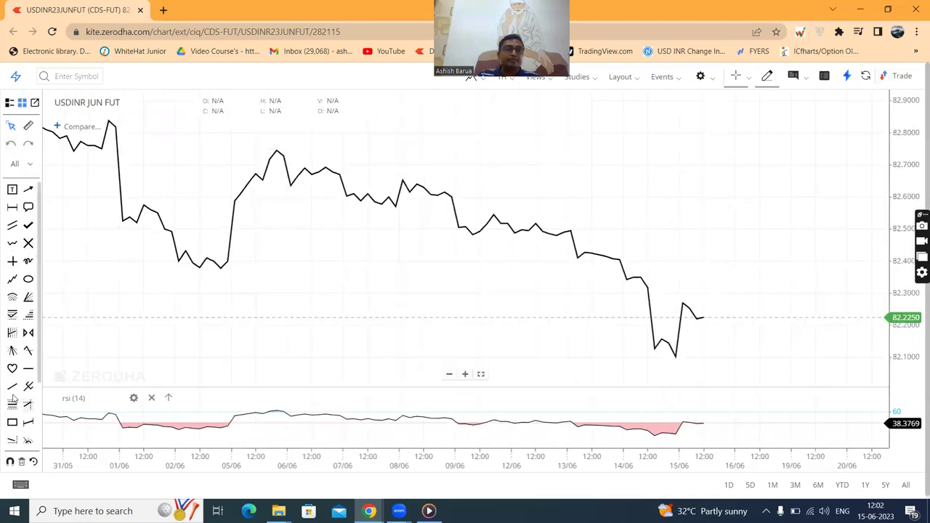
{"action": "left_click", "coordinate": [11, 443]}
{"action": "left_click", "coordinate": [666, 367]}
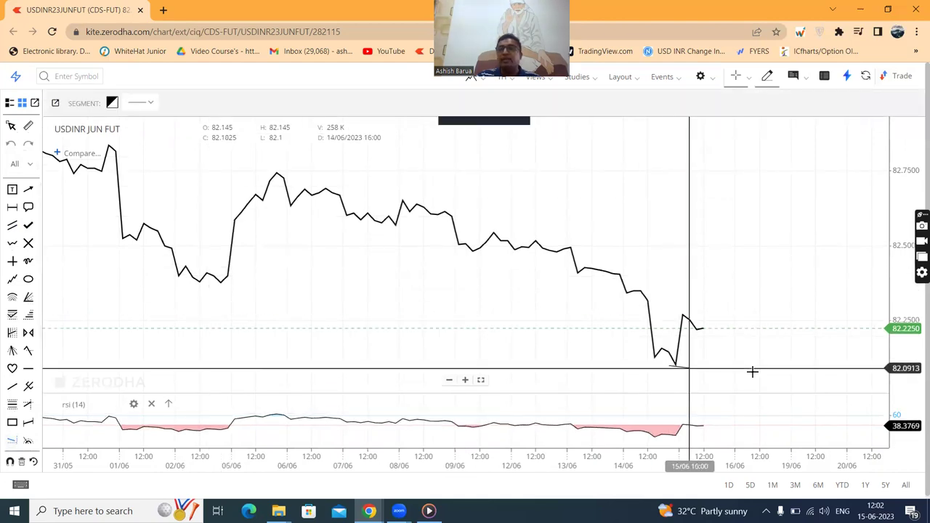
{"action": "left_click", "coordinate": [789, 365]}
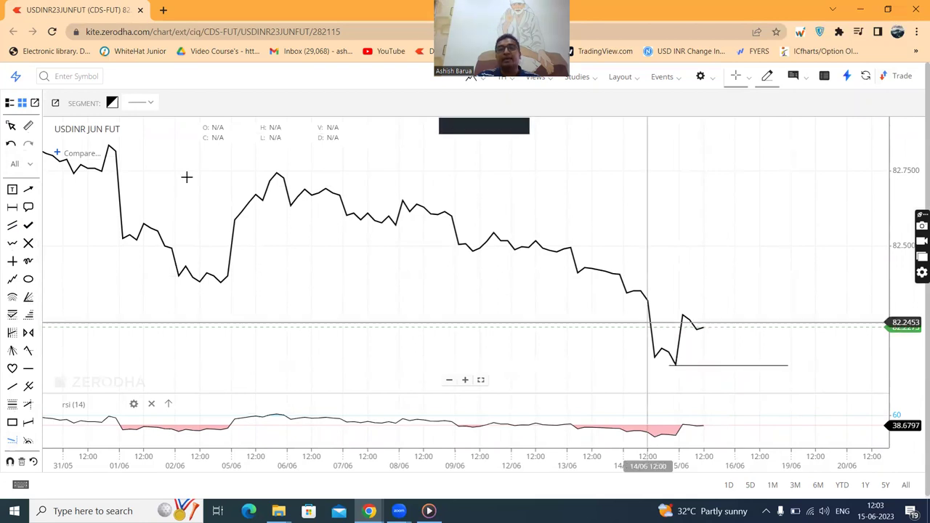
{"action": "left_click", "coordinate": [8, 127]}
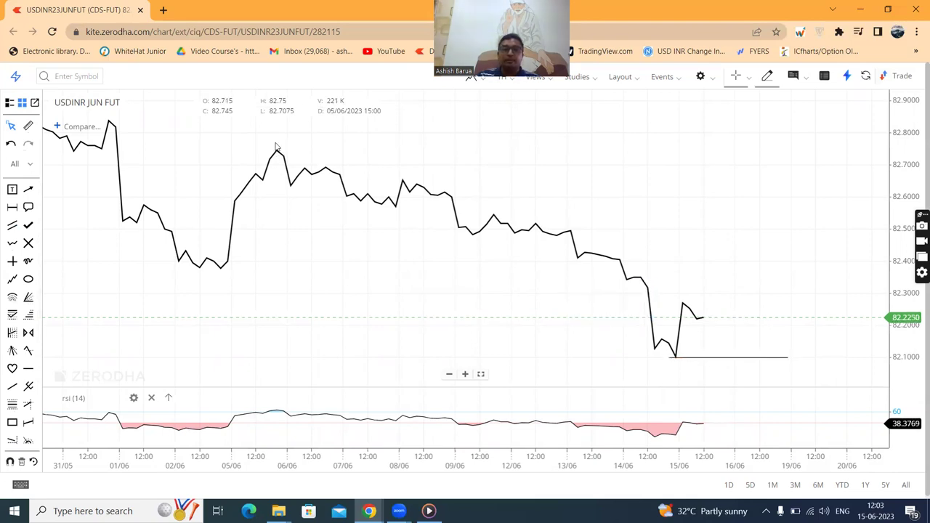
Turn on the crosshair and doodle freehand circles around the two 14 June lows and the small peak between them, plus a short line there.
{"action": "left_click", "coordinate": [767, 76]}
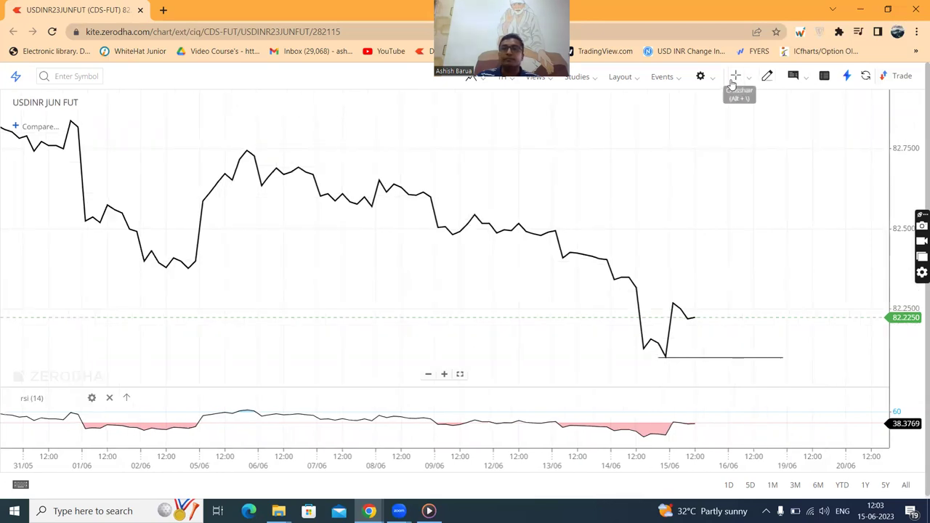
{"action": "left_click", "coordinate": [736, 76]}
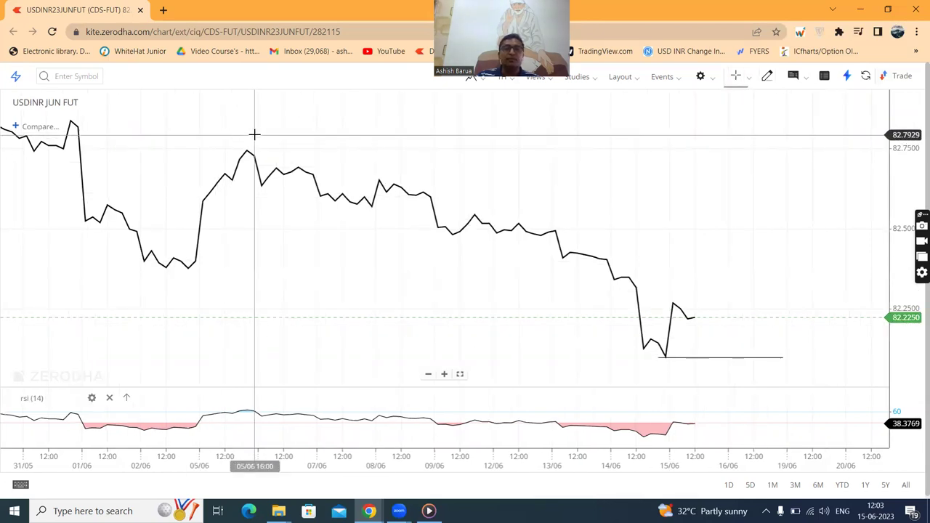
{"action": "left_click", "coordinate": [768, 81]}
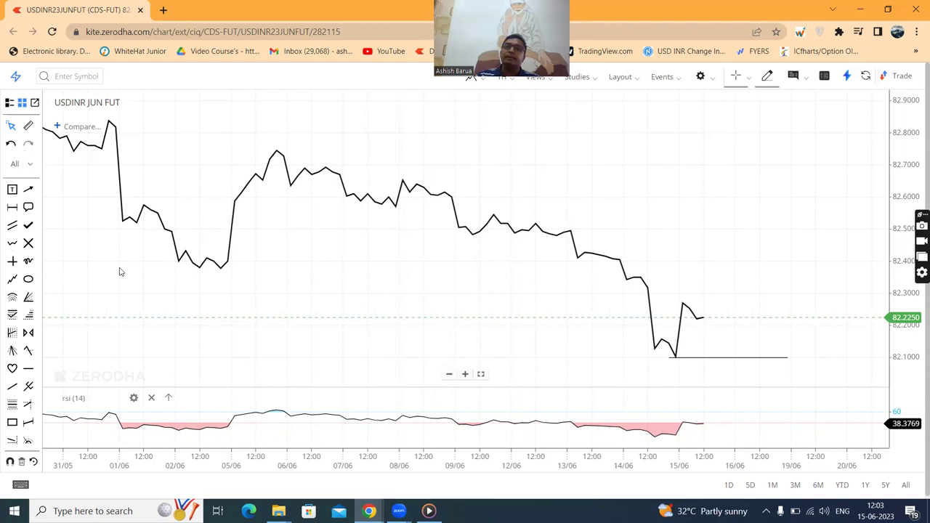
{"action": "left_click", "coordinate": [29, 262]}
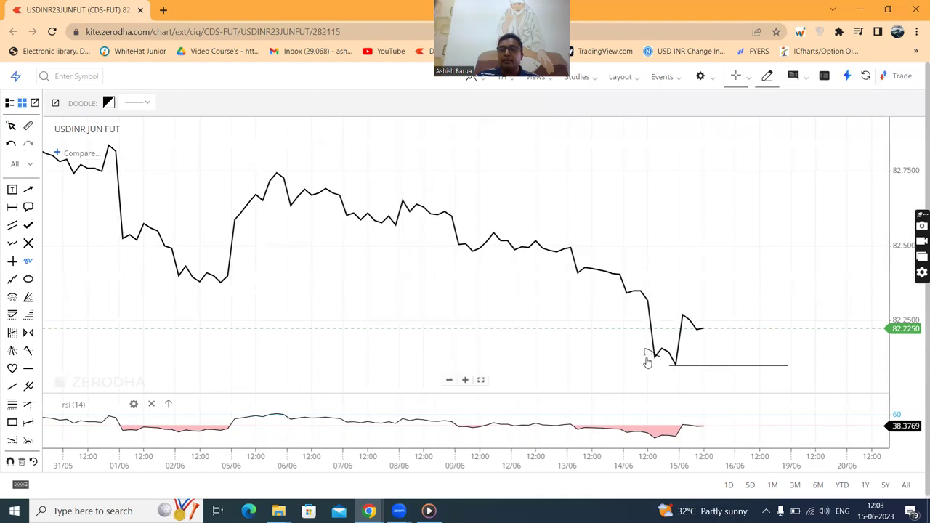
{"action": "mouse_move", "coordinate": [670, 364]}
{"action": "left_mouse_down"}
{"action": "mouse_move", "coordinate": [681, 374]}
{"action": "mouse_move", "coordinate": [663, 342]}
{"action": "mouse_move", "coordinate": [671, 355]}
{"action": "mouse_move", "coordinate": [662, 351]}
{"action": "left_mouse_up"}
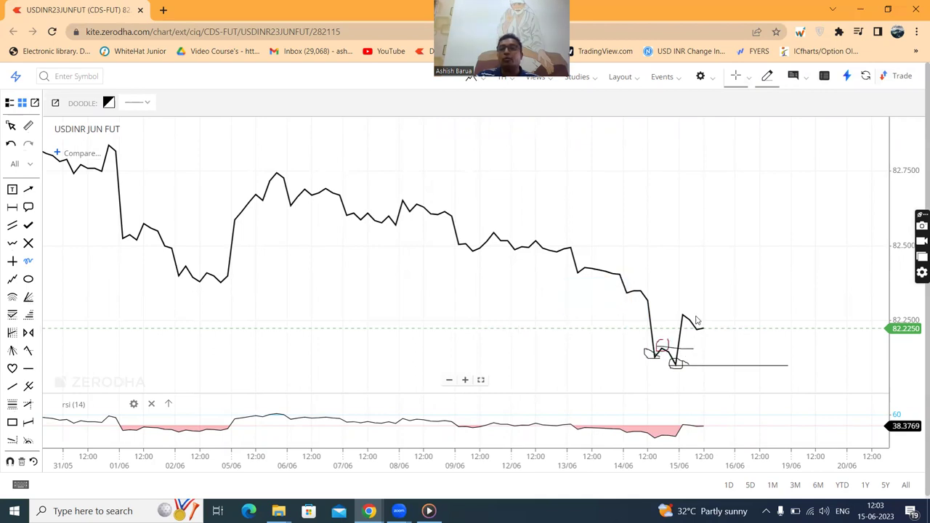
Circle the 15 June peak freehand, and try a steep falling doodle line from it across the horizontal segment, deleting that line.
{"action": "mouse_move", "coordinate": [690, 310]}
{"action": "left_mouse_down"}
{"action": "mouse_move", "coordinate": [675, 320]}
{"action": "mouse_move", "coordinate": [690, 326]}
{"action": "mouse_move", "coordinate": [692, 307]}
{"action": "left_mouse_up"}
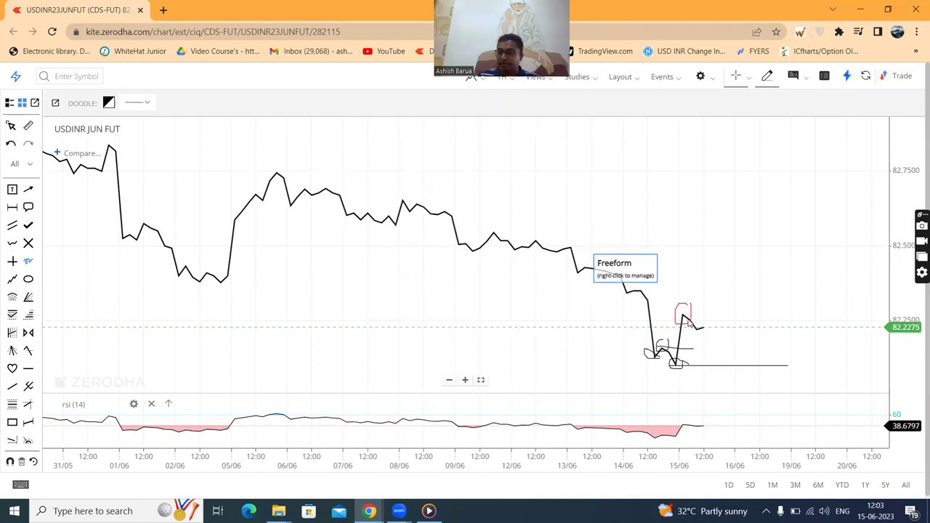
{"action": "left_click_drag", "start_coordinate": [688, 323], "coordinate": [740, 394]}
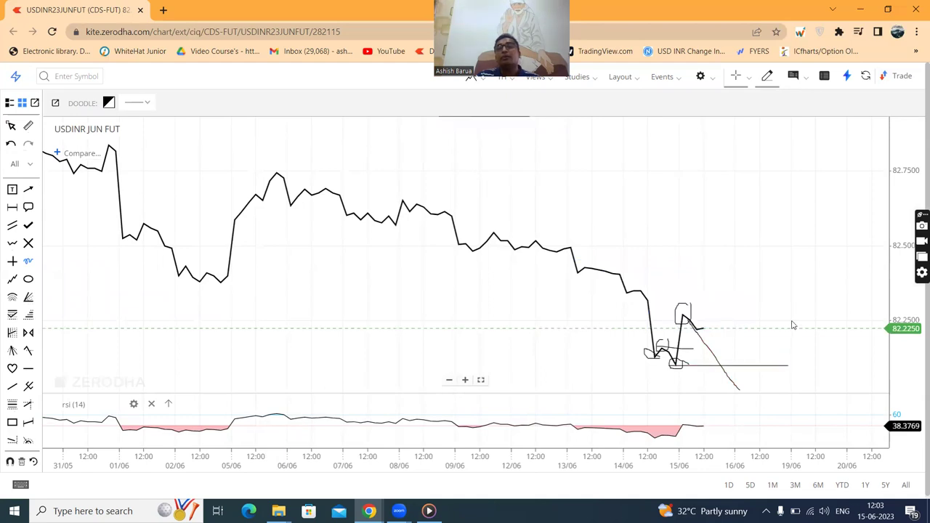
{"action": "right_click", "coordinate": [702, 343]}
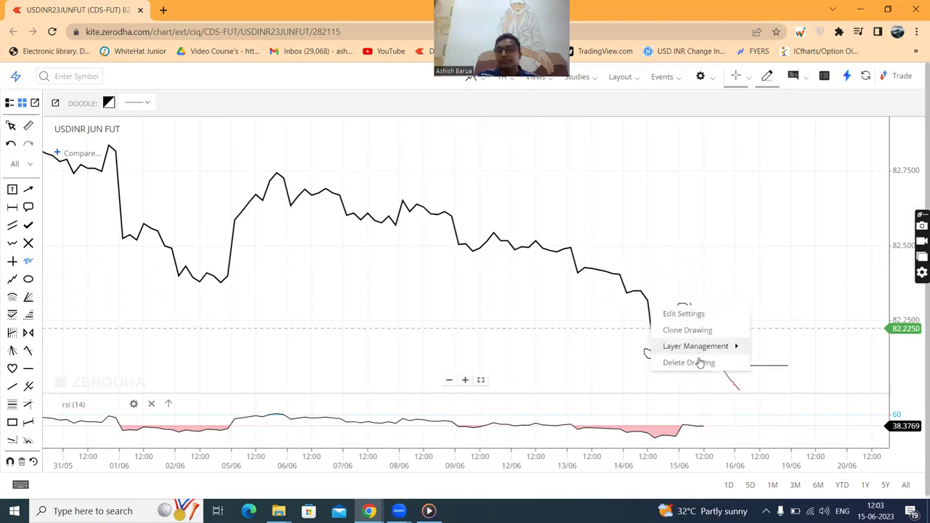
{"action": "left_click", "coordinate": [702, 362]}
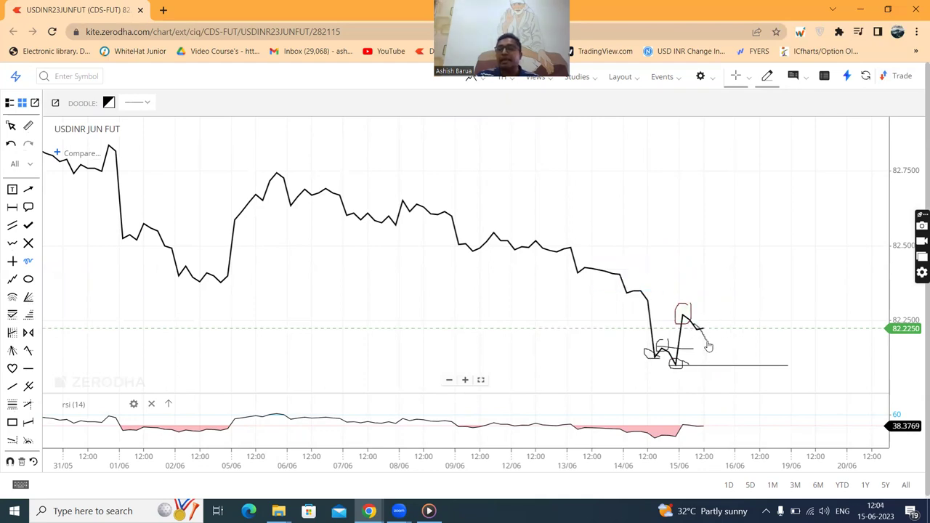
Doodle a projected dip and rebound after the 15 June price, circling its low and marking the breakout at the 15 June peak level.
{"action": "left_click_drag", "start_coordinate": [714, 349], "coordinate": [731, 293]}
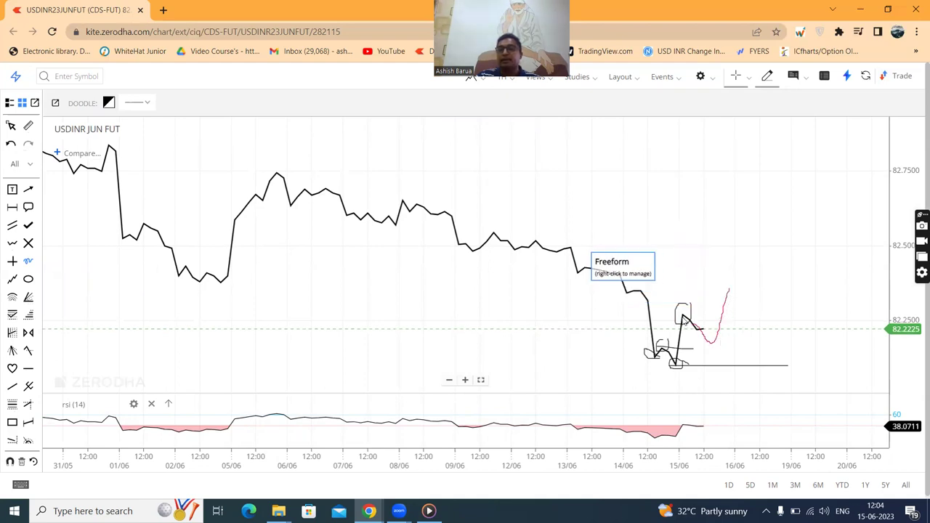
{"action": "mouse_move", "coordinate": [752, 313]}
{"action": "left_mouse_down"}
{"action": "mouse_move", "coordinate": [666, 311]}
{"action": "mouse_move", "coordinate": [756, 314]}
{"action": "mouse_move", "coordinate": [692, 346]}
{"action": "mouse_move", "coordinate": [721, 355]}
{"action": "mouse_move", "coordinate": [727, 336]}
{"action": "left_mouse_up"}
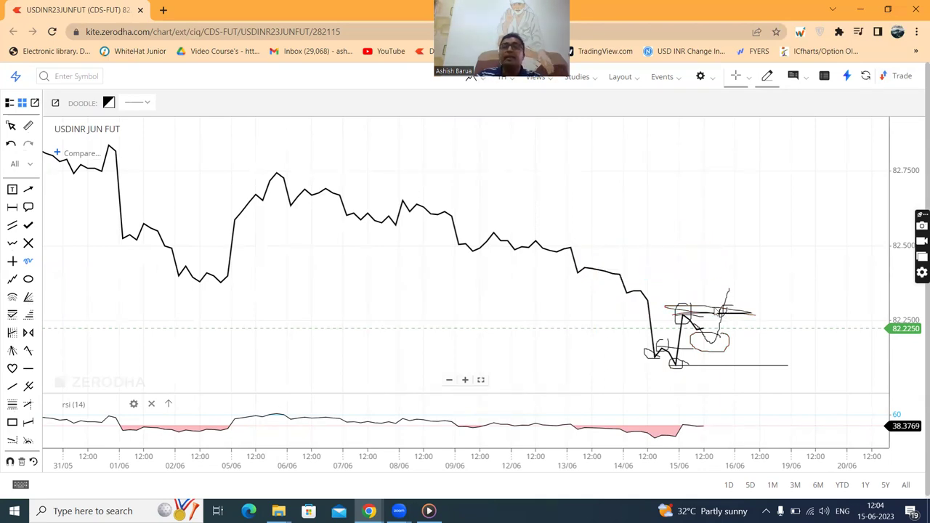
Doodle two long freehand lines between the late-May high and the 14 June low, and clear all drawings from the chart.
{"action": "scroll", "coordinate": [413, 195], "scroll_direction": "down", "scroll_amount": 2}
{"action": "scroll", "coordinate": [274, 154], "scroll_direction": "down", "scroll_amount": 2}
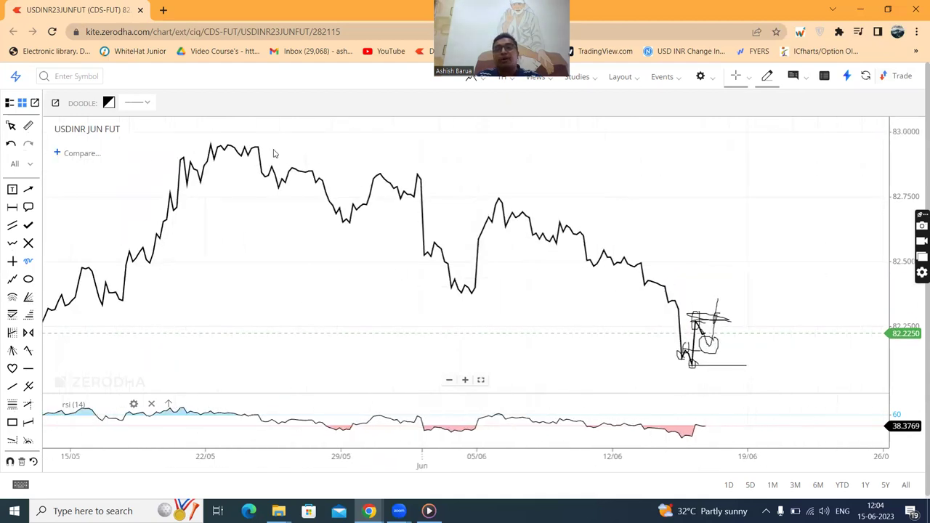
{"action": "mouse_move", "coordinate": [234, 140]}
{"action": "left_mouse_down"}
{"action": "mouse_move", "coordinate": [557, 272]}
{"action": "mouse_move", "coordinate": [692, 370]}
{"action": "mouse_move", "coordinate": [618, 354]}
{"action": "mouse_move", "coordinate": [396, 251]}
{"action": "mouse_move", "coordinate": [234, 144]}
{"action": "left_mouse_up"}
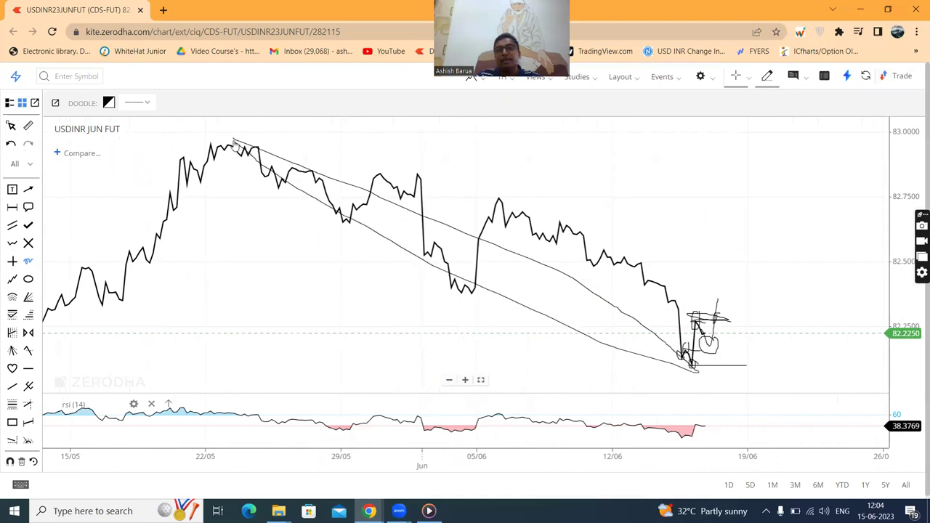
{"action": "left_click", "coordinate": [11, 126]}
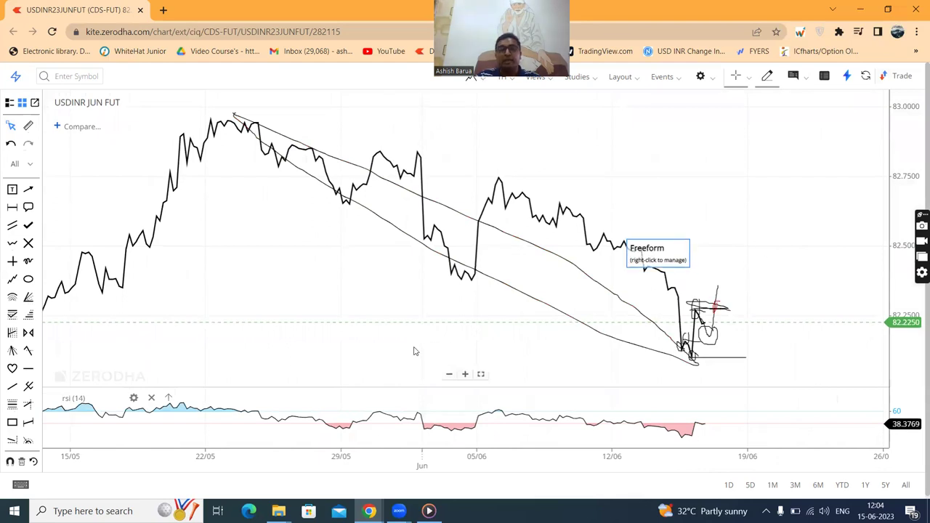
{"action": "left_click", "coordinate": [24, 463]}
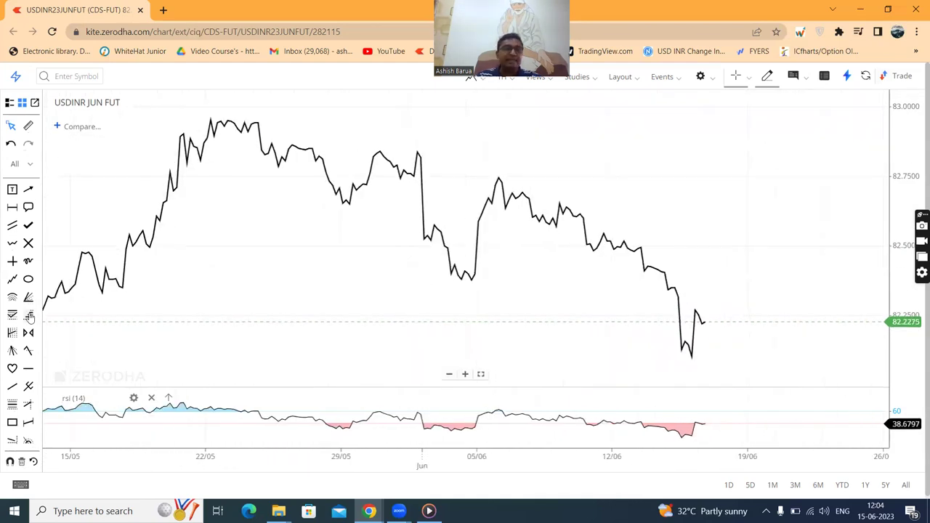
Doodle a line under the 14 June low and a projected higher low with a rise past the 15 June peak, and clear these drawings.
{"action": "left_click", "coordinate": [28, 262]}
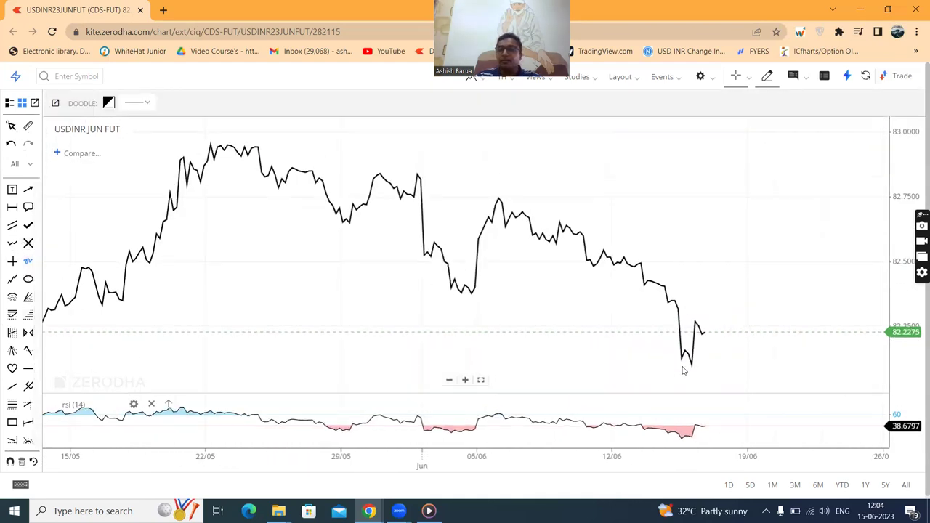
{"action": "left_click_drag", "start_coordinate": [678, 366], "coordinate": [714, 365]}
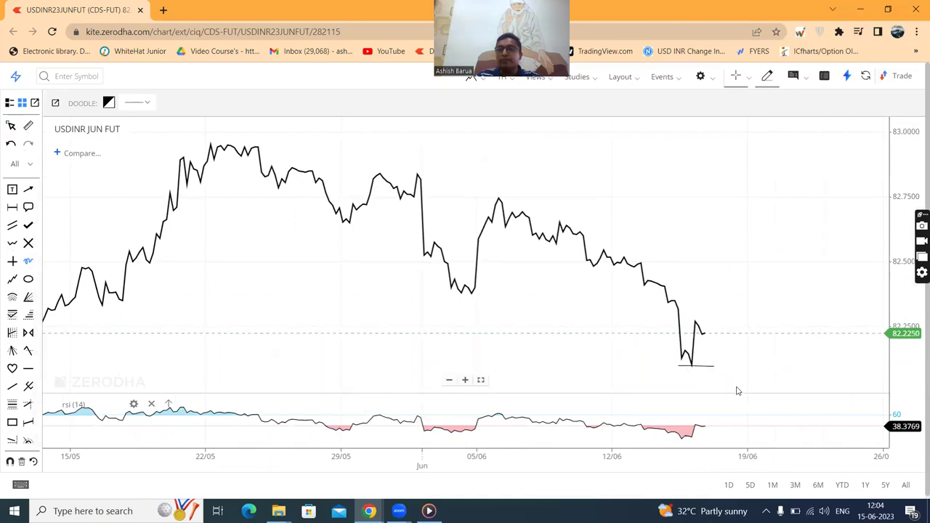
{"action": "left_click_drag", "start_coordinate": [703, 337], "coordinate": [711, 350]}
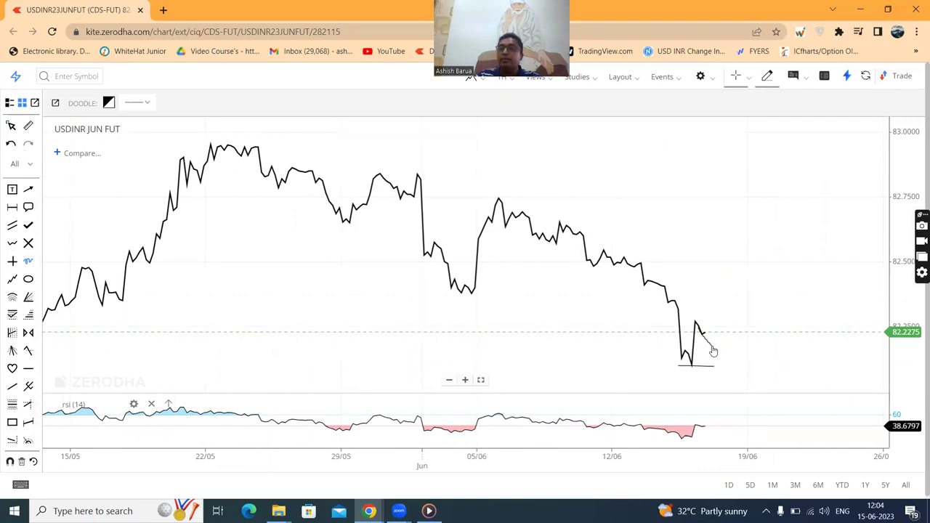
{"action": "mouse_move", "coordinate": [714, 352]}
{"action": "left_mouse_down"}
{"action": "mouse_move", "coordinate": [720, 334]}
{"action": "mouse_move", "coordinate": [690, 365]}
{"action": "mouse_move", "coordinate": [703, 369]}
{"action": "mouse_move", "coordinate": [687, 357]}
{"action": "left_mouse_up"}
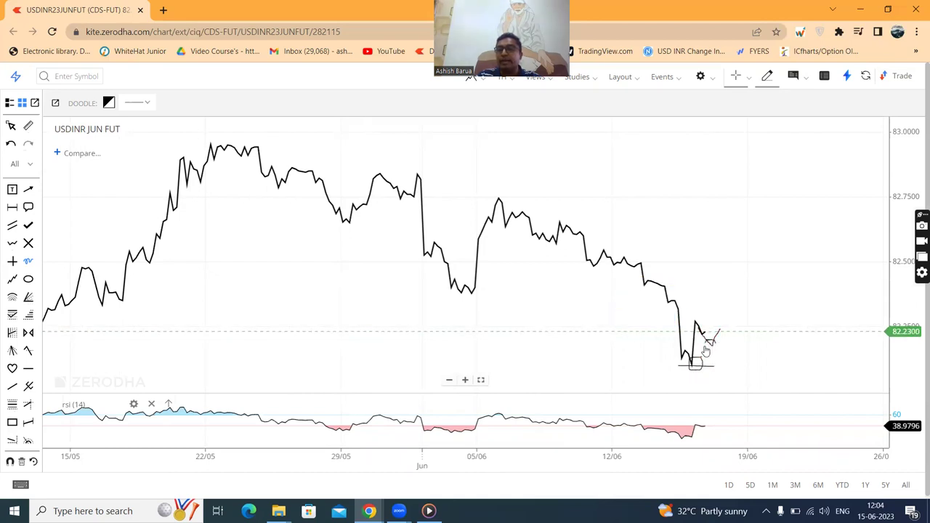
{"action": "left_click_drag", "start_coordinate": [687, 320], "coordinate": [738, 295]}
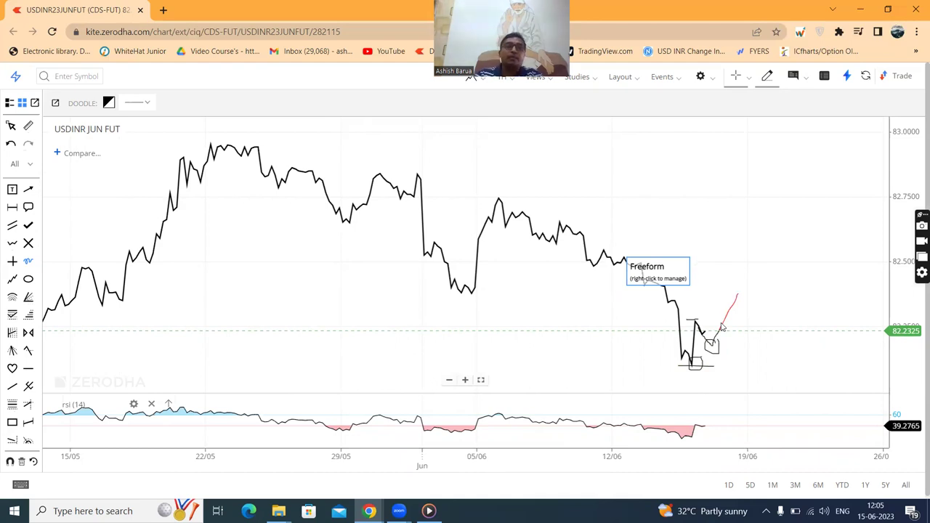
{"action": "left_click", "coordinate": [10, 126]}
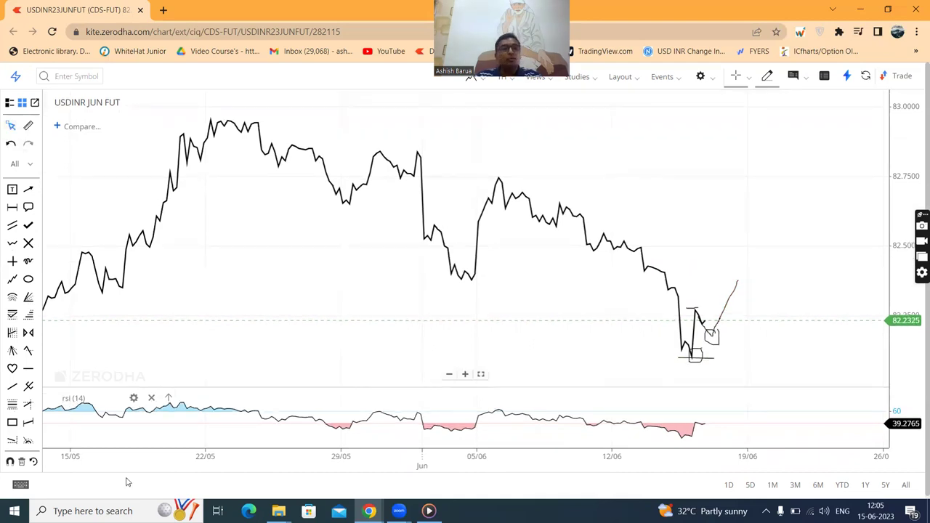
{"action": "left_click", "coordinate": [21, 462]}
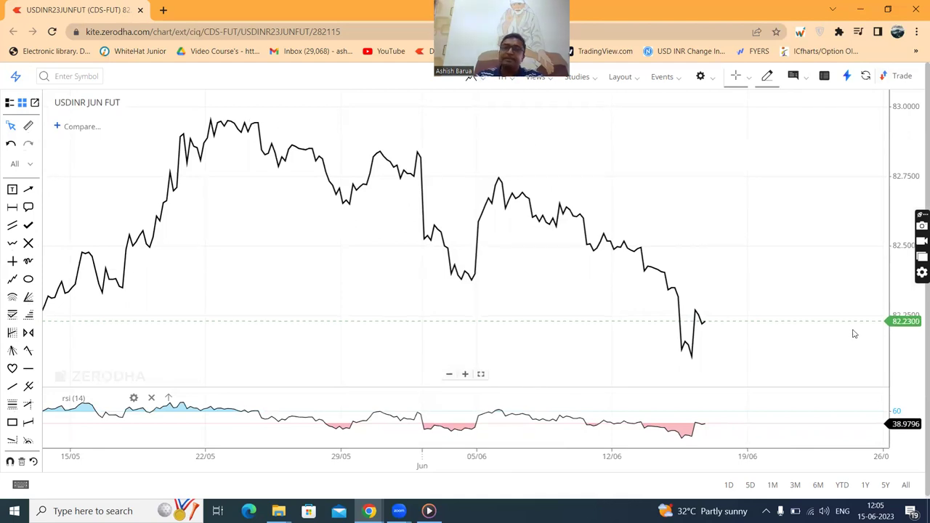
Hide the drawing tools and examine the May to June swings and the 14 to 15 June low and rebound with the crosshair.
{"action": "scroll", "coordinate": [792, 233], "scroll_direction": "down", "scroll_amount": 3}
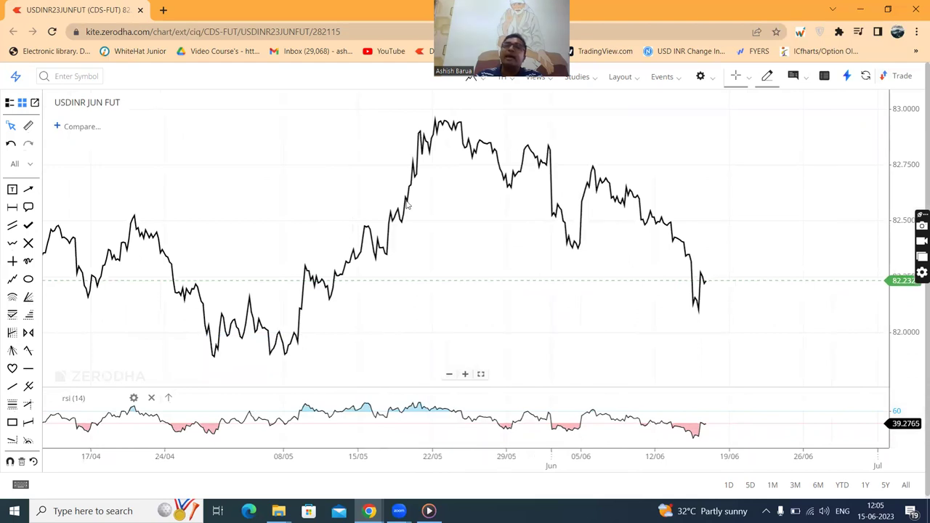
{"action": "scroll", "coordinate": [407, 259], "scroll_direction": "up", "scroll_amount": 3}
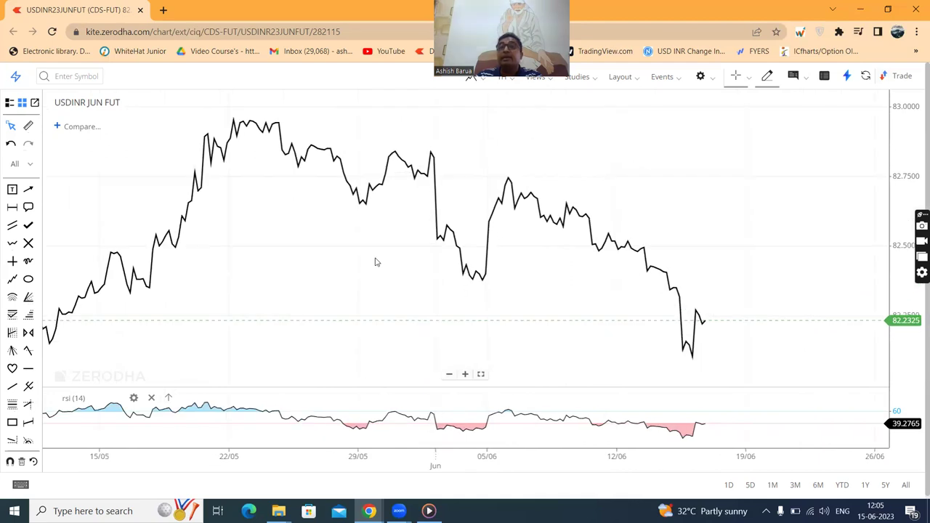
{"action": "left_click_drag", "start_coordinate": [303, 275], "coordinate": [444, 266]}
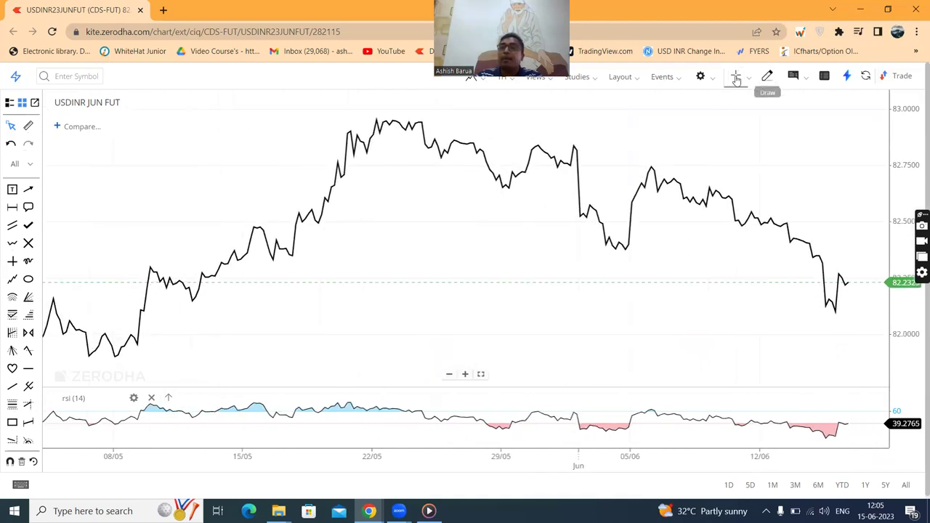
{"action": "left_click", "coordinate": [766, 77]}
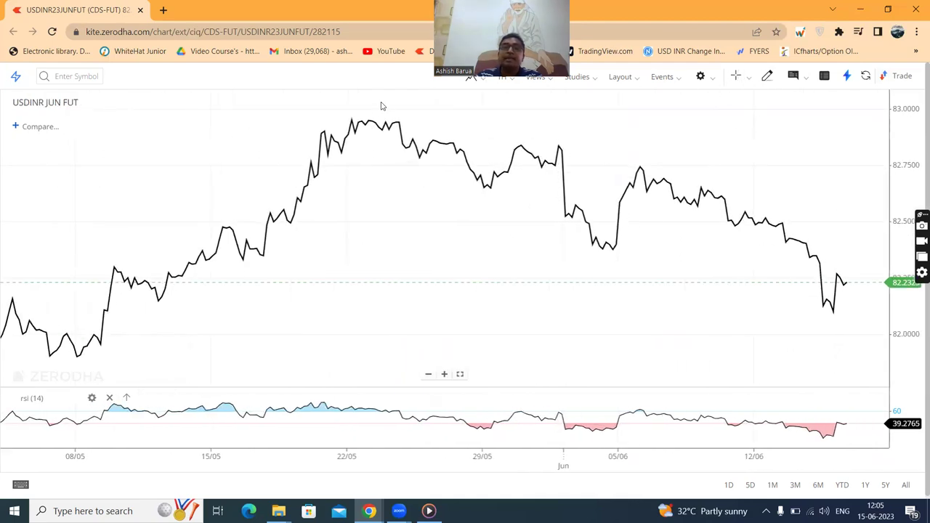
{"action": "left_click", "coordinate": [736, 76]}
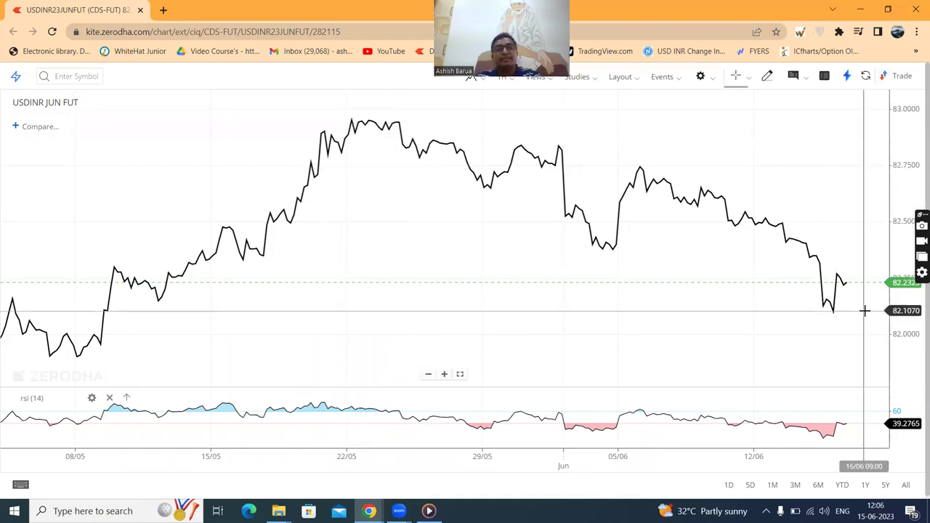
{"action": "left_click_drag", "start_coordinate": [852, 325], "coordinate": [621, 326]}
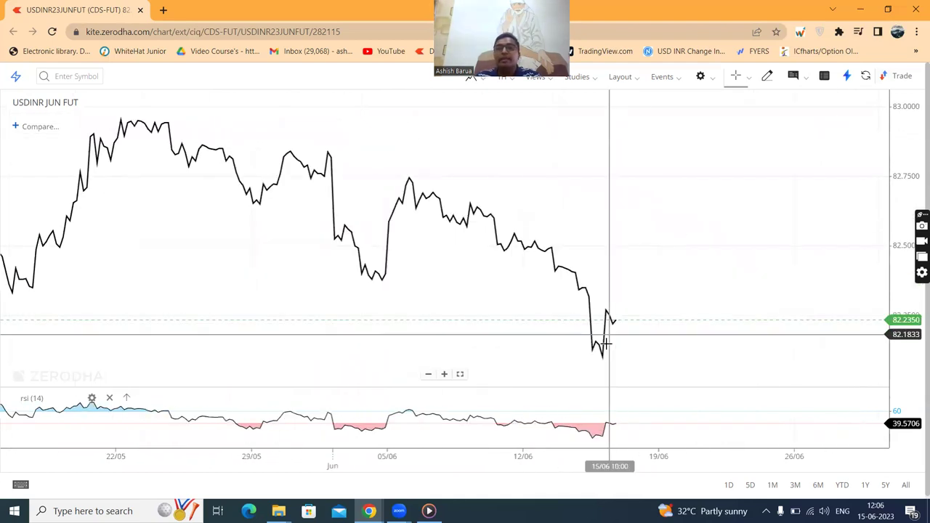